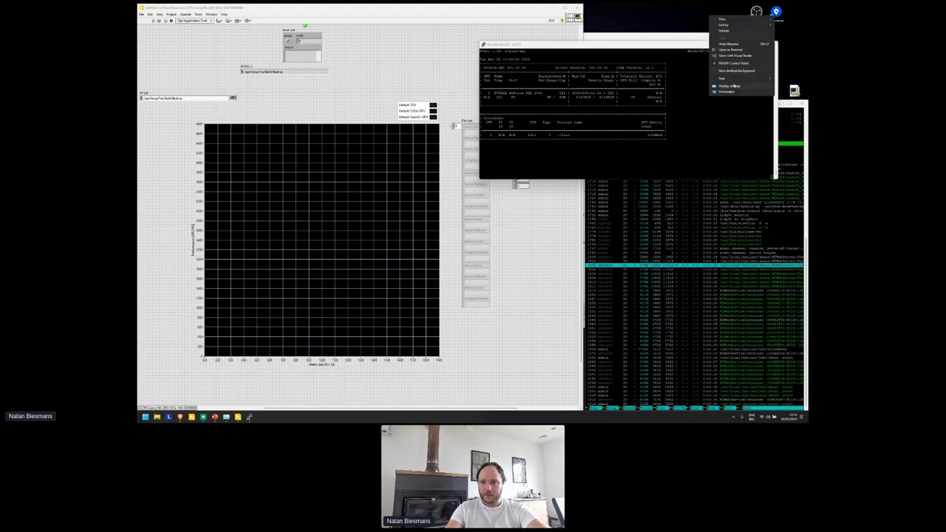
# Dismiss the display settings, move the nvidia-smi terminal aside to reveal htop, and return to the LabVIEW diagram
pyautogui.click(732, 87)
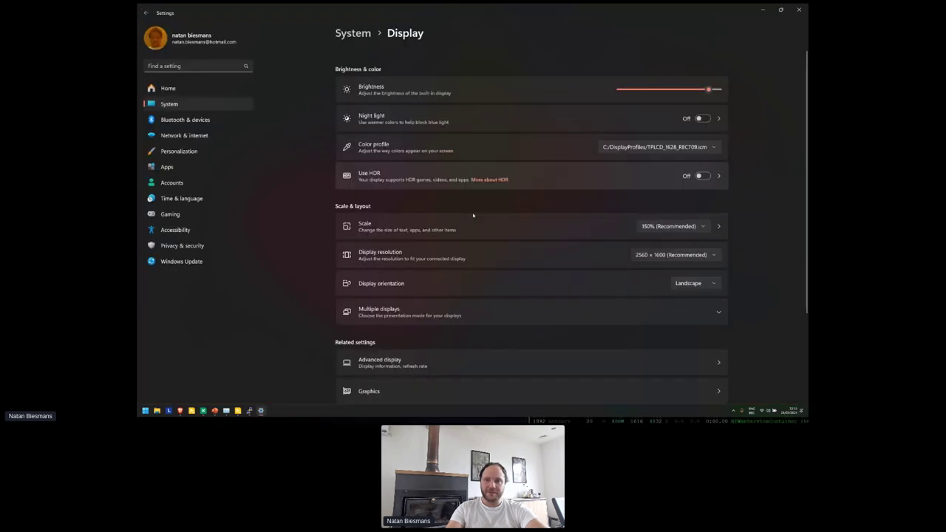
pyautogui.click(799, 11)
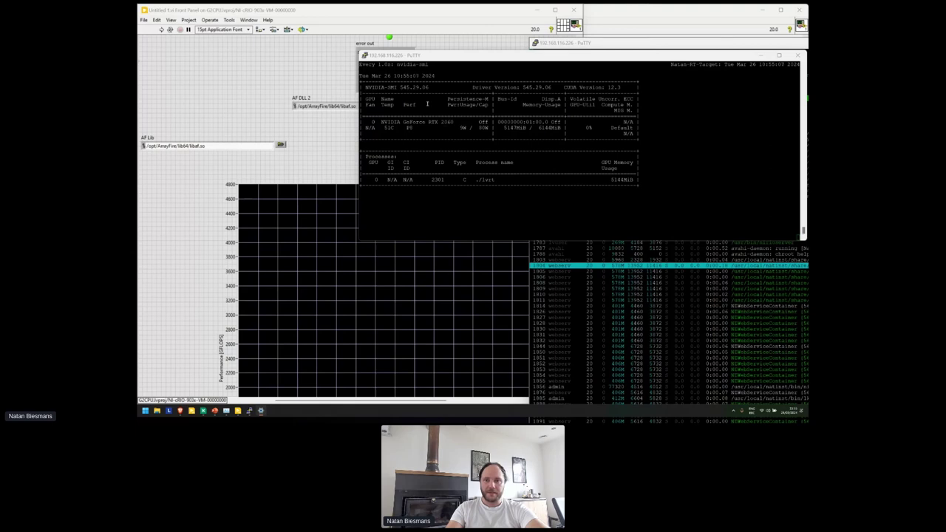
pyautogui.moveTo(427, 54); pyautogui.dragTo(491, 107)
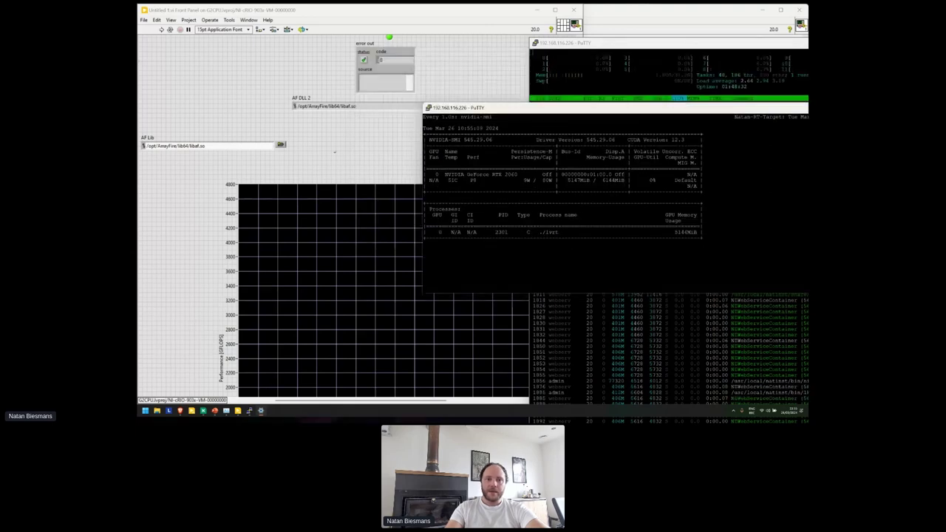
pyautogui.click(633, 147)
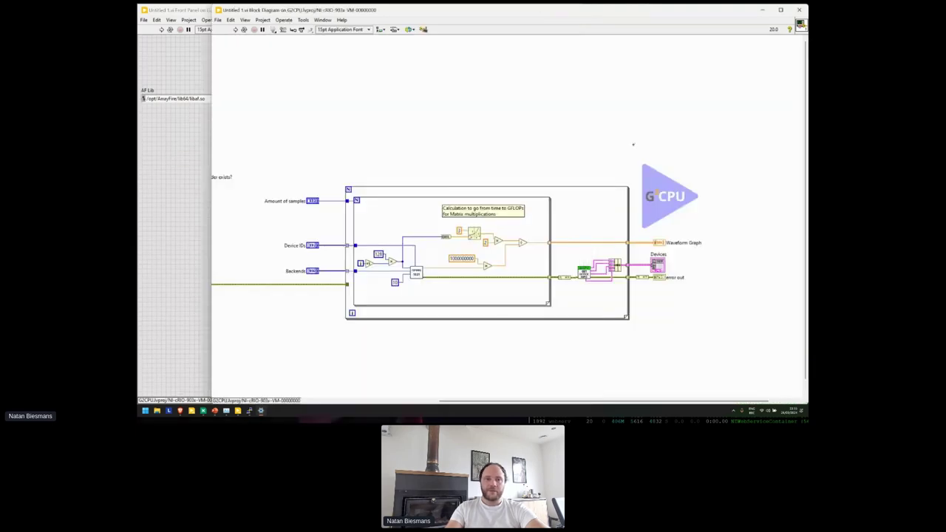
# Select the NI-cRIO target in the Project Explorer, then return to the Untitled 1 block diagram
pyautogui.hotkey('ctrl', 'shift', 'e')
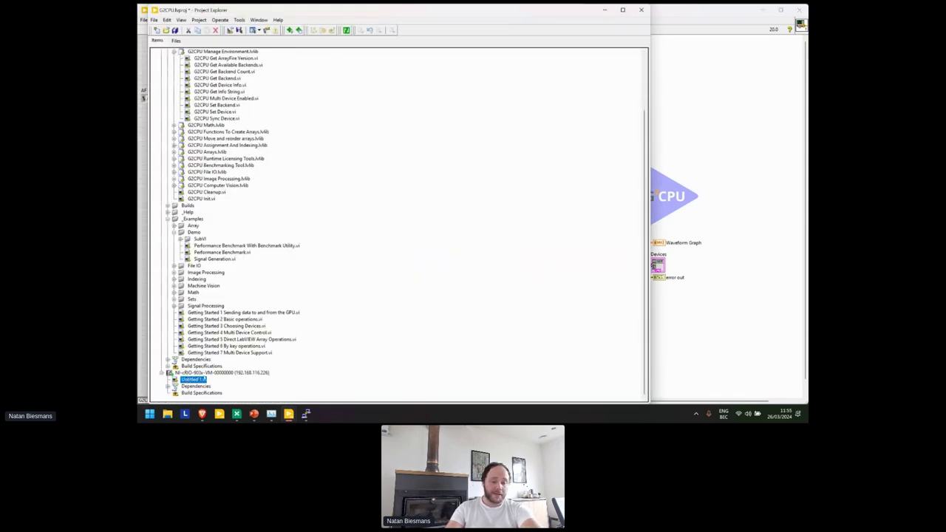
pyautogui.click(210, 373)
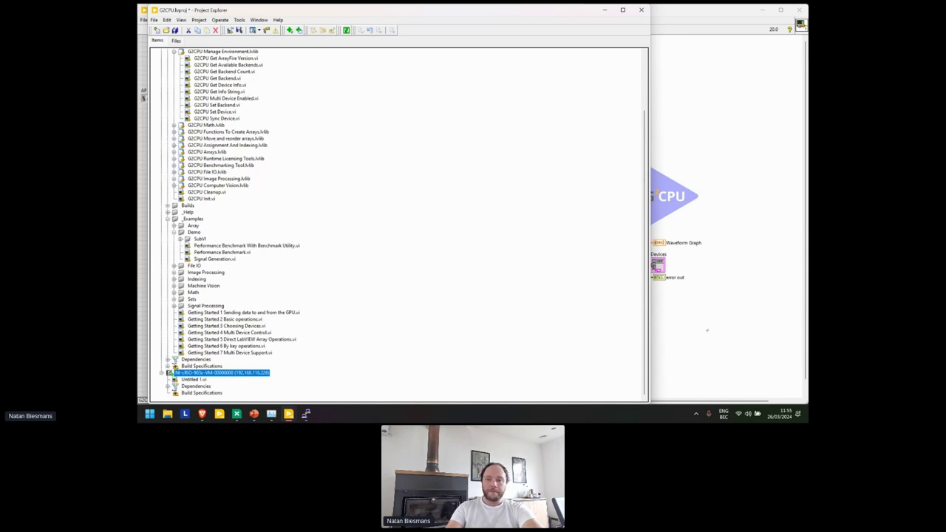
pyautogui.click(707, 331)
pyautogui.hscroll(-5, 604, 293)
pyautogui.hscroll(3, 604, 294)
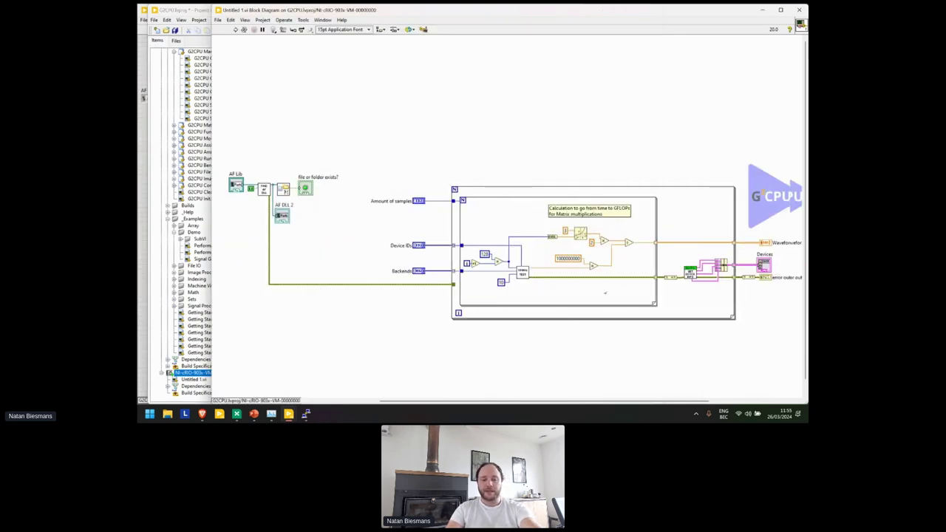
pyautogui.hscroll(2, 604, 294)
# Review the Untitled 1 front panel's Backends list entries: CPU, CUDA and OPENCL Backend
pyautogui.hotkey('ctrl', 'e')
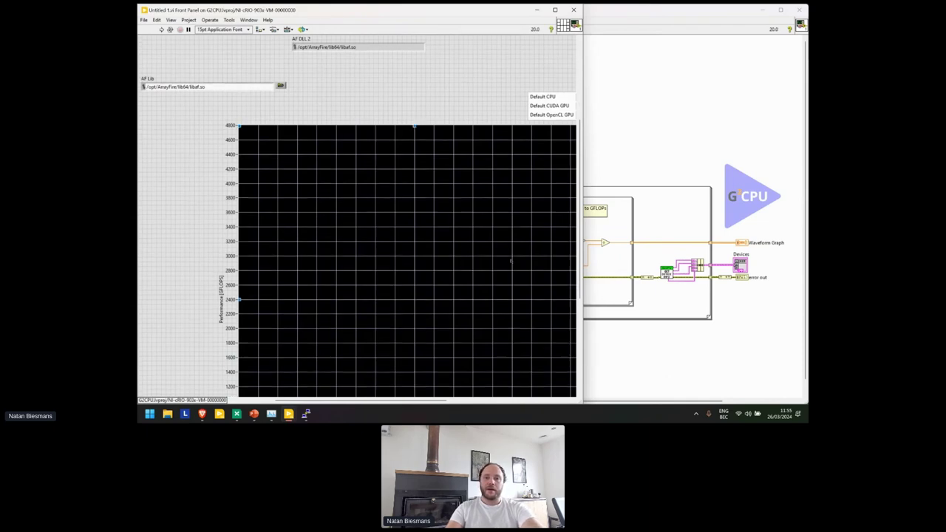
pyautogui.scroll(-2, 510, 261)
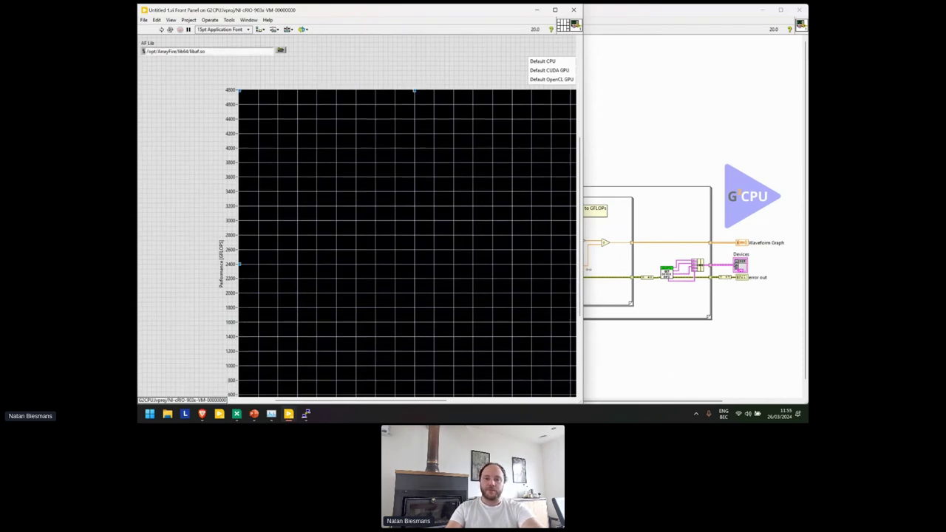
pyautogui.moveTo(582, 262); pyautogui.dragTo(751, 261)
pyautogui.scroll(-4, 724, 261)
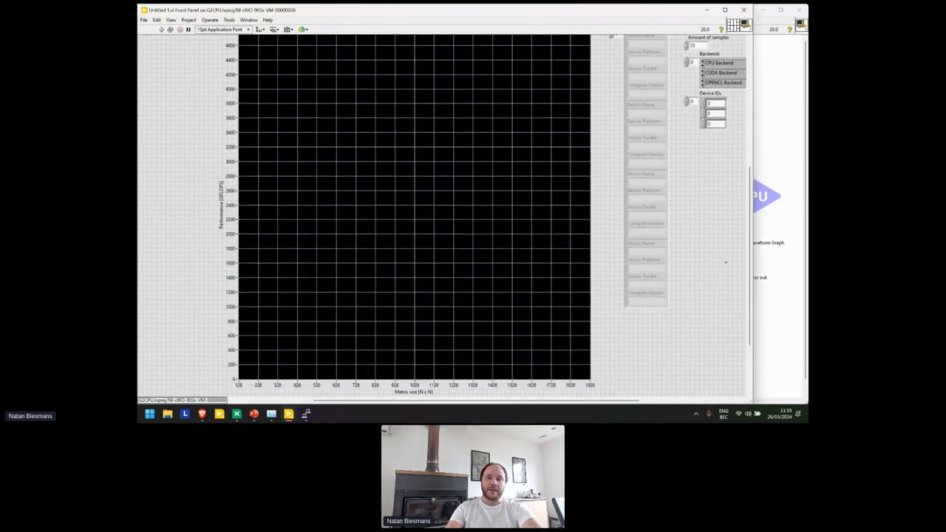
pyautogui.hscroll(4, 725, 261)
pyautogui.scroll(1, 724, 262)
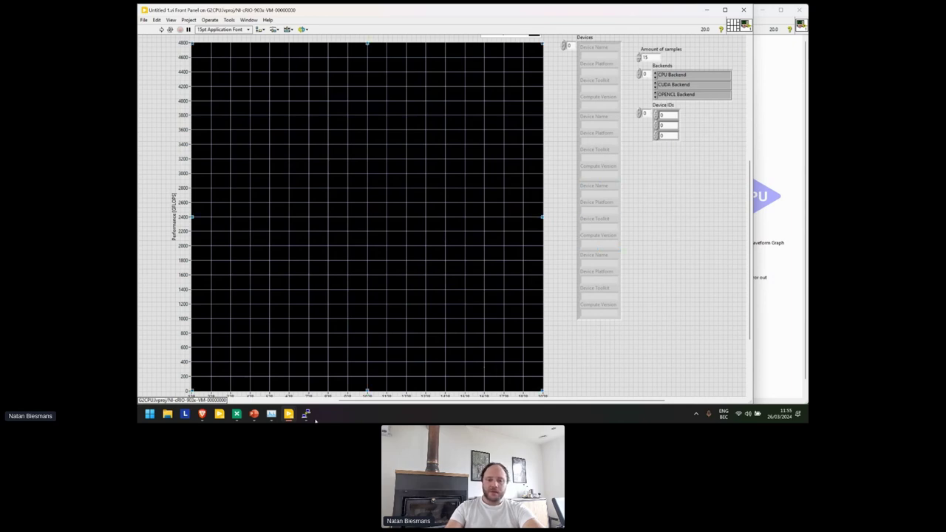
pyautogui.click(684, 85)
pyautogui.click(676, 77)
pyautogui.click(683, 85)
pyautogui.click(685, 94)
pyautogui.click(790, 97)
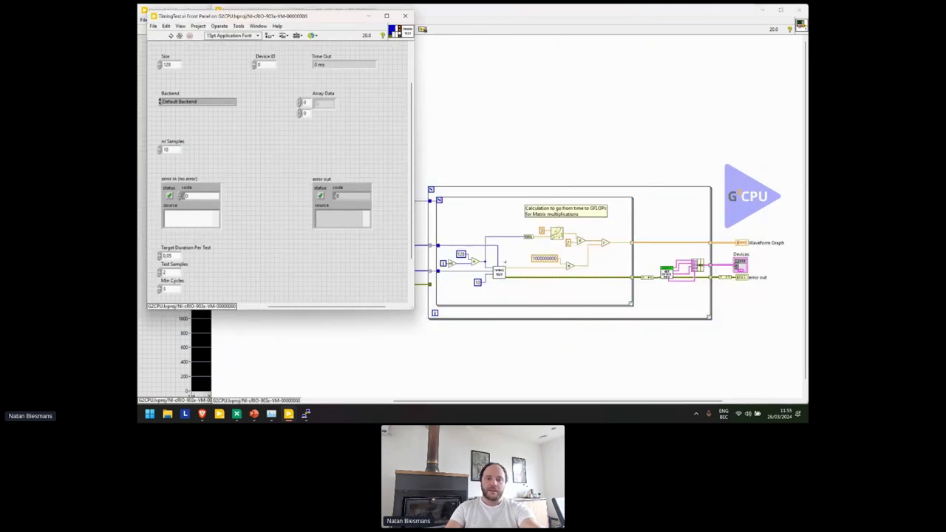
# Inspect the TimingTest block diagram, then go back to the Untitled 1 front panel
pyautogui.hotkey('ctrl', 'e')
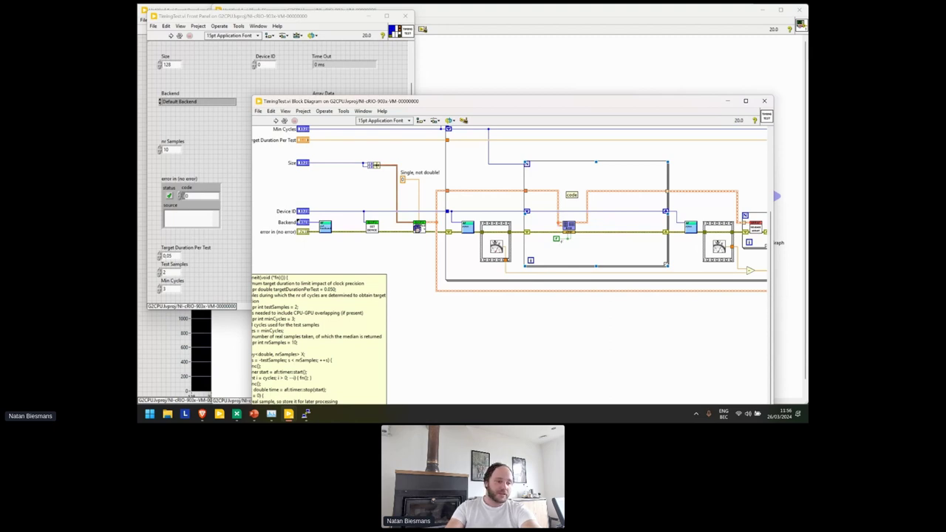
pyautogui.hotkey('ctrl', 'e')
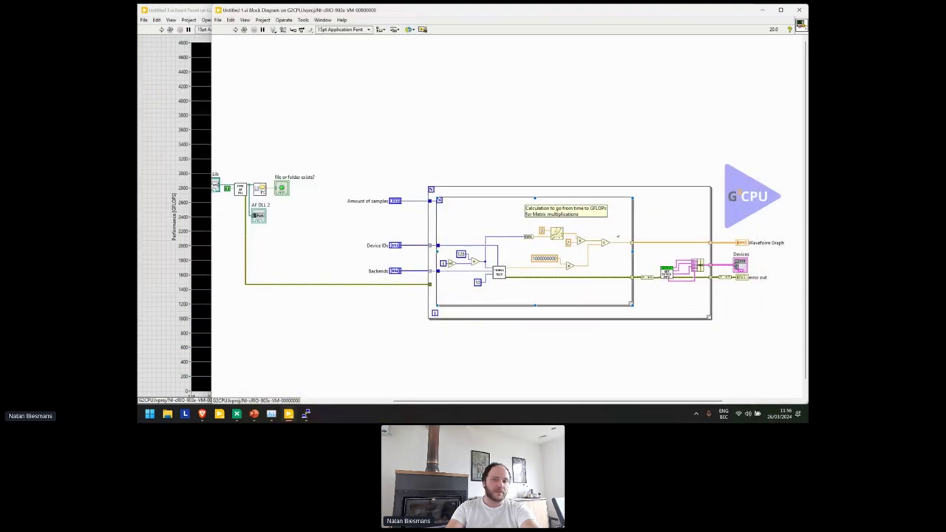
pyautogui.hotkey('ctrl', 'e')
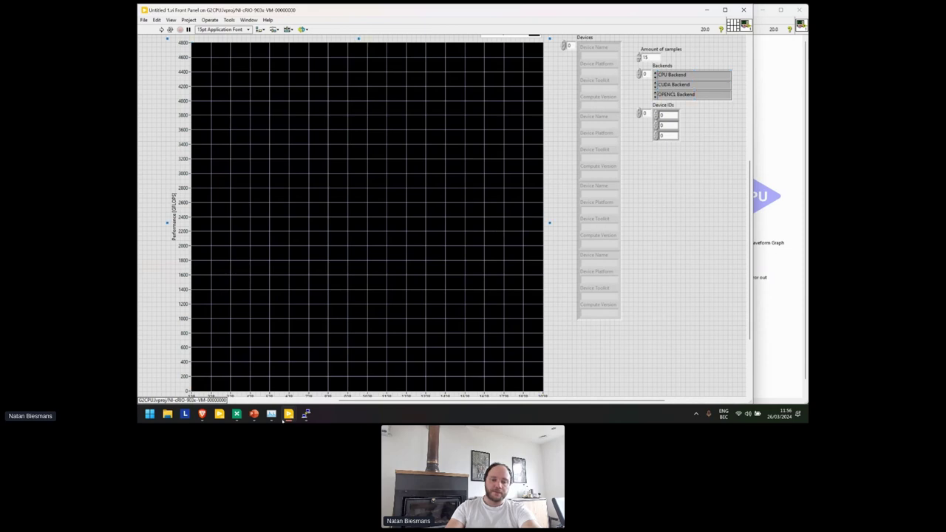
# Place the nvidia-smi terminal at the top right and narrow its window
pyautogui.moveTo(273, 415)
pyautogui.click(330, 374)
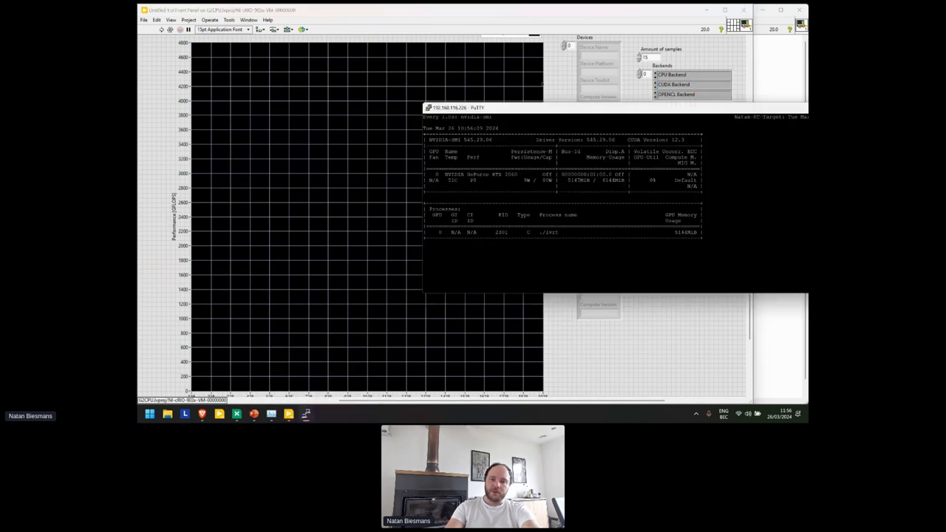
pyautogui.moveTo(551, 109); pyautogui.dragTo(489, 24)
pyautogui.moveTo(359, 54); pyautogui.dragTo(479, 55)
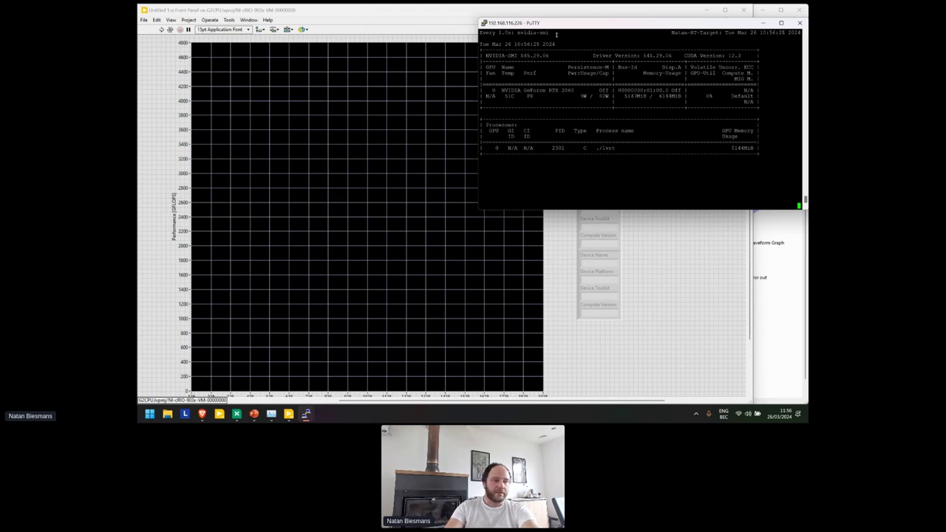
# Position the htop terminal below nvidia-smi and widen it to show full process commands
pyautogui.moveTo(306, 413)
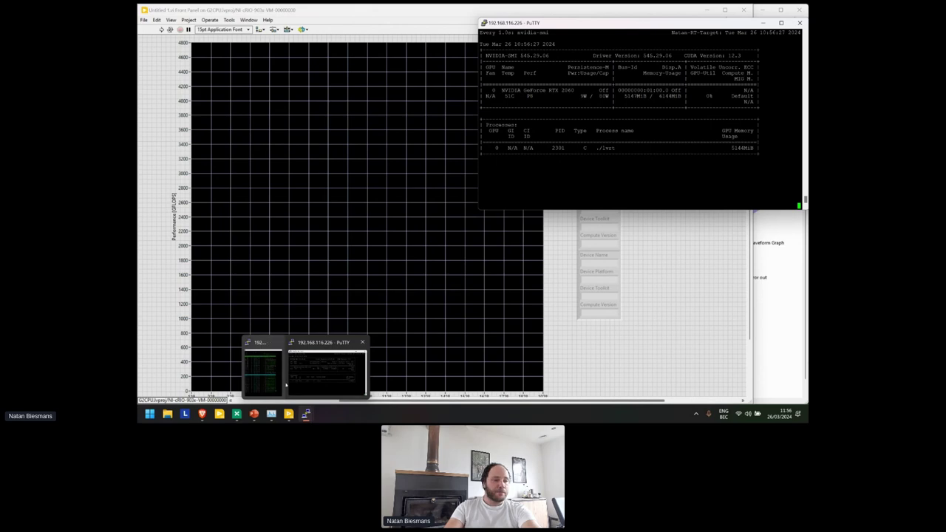
pyautogui.moveTo(277, 377)
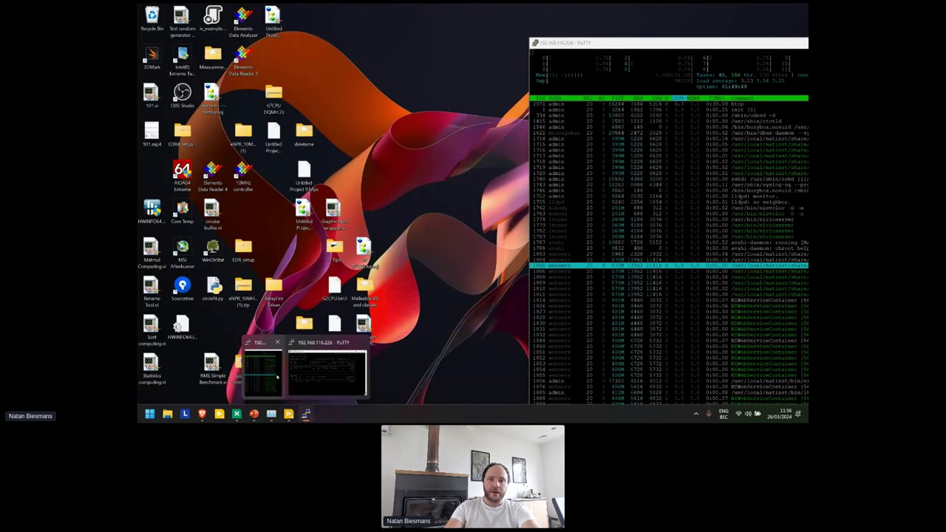
pyautogui.click(277, 377)
pyautogui.moveTo(553, 208); pyautogui.dragTo(597, 227)
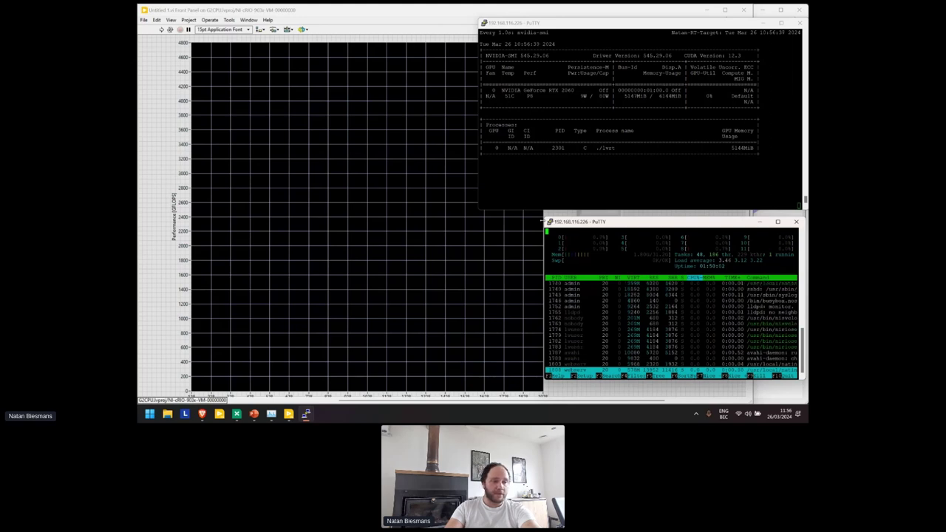
pyautogui.moveTo(543, 220); pyautogui.dragTo(475, 222)
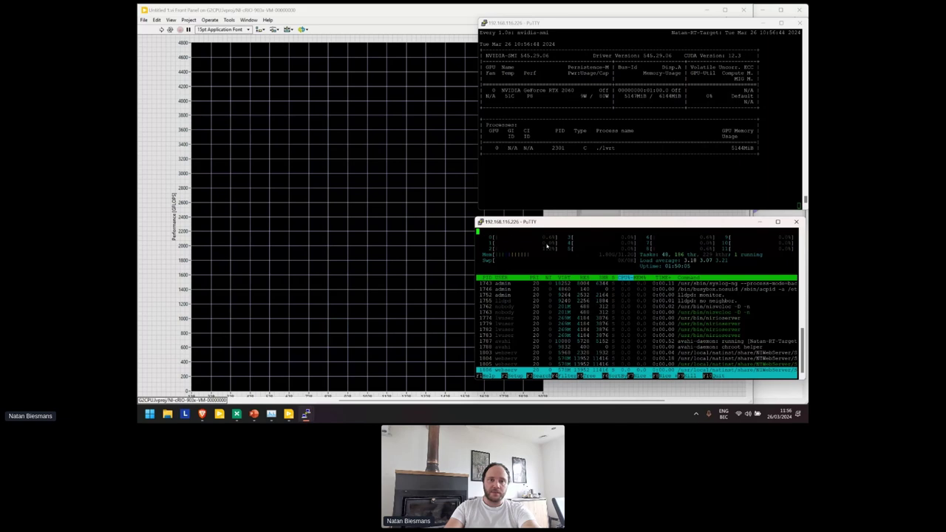
# Monitor the nvidia-smi and htop terminals during the benchmark run, then return to the LabVIEW results panel
pyautogui.click(162, 29)
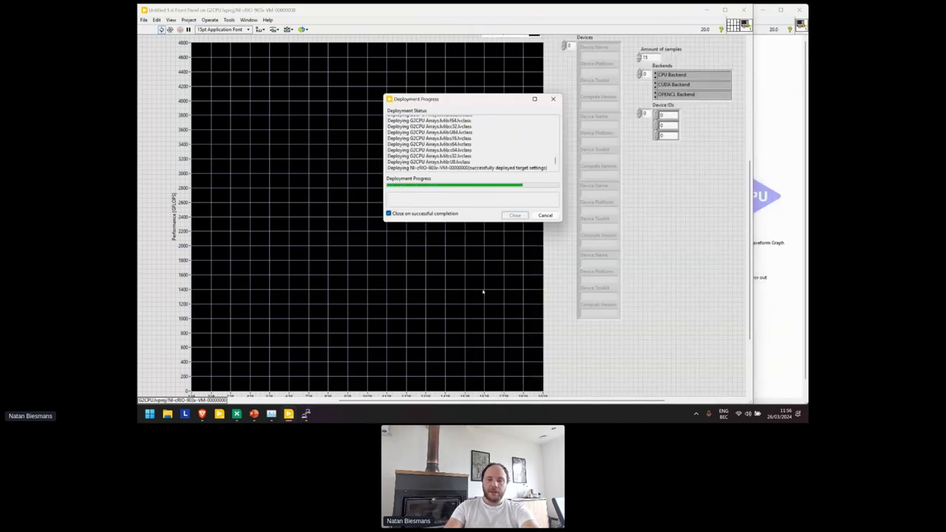
pyautogui.moveTo(305, 413)
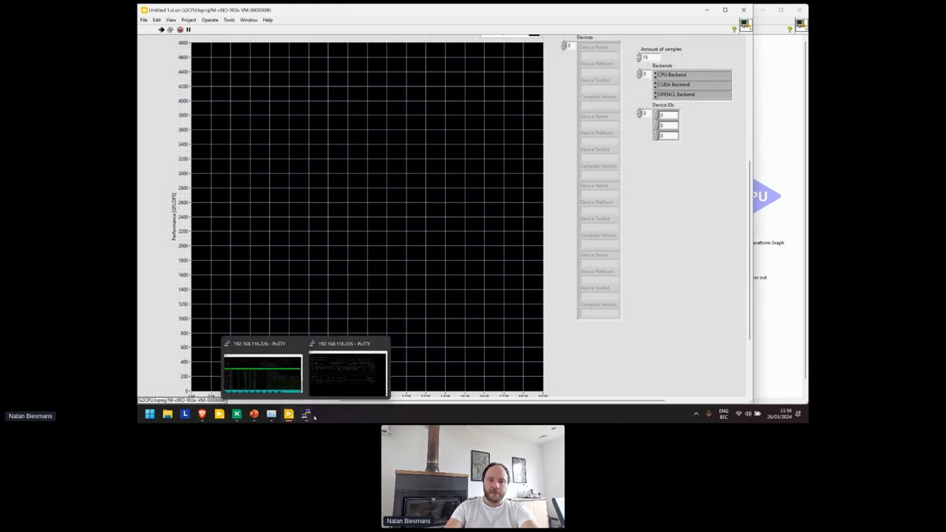
pyautogui.click(347, 373)
pyautogui.click(284, 375)
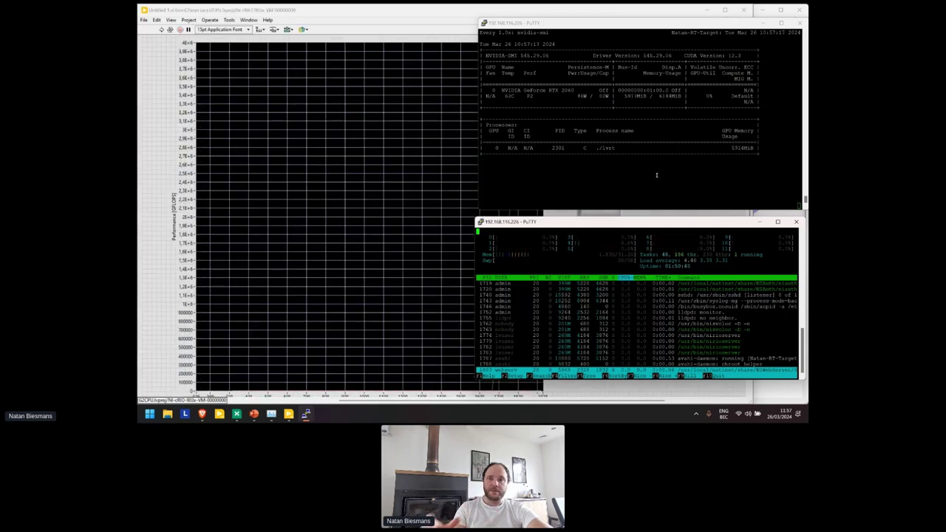
pyautogui.click(429, 69)
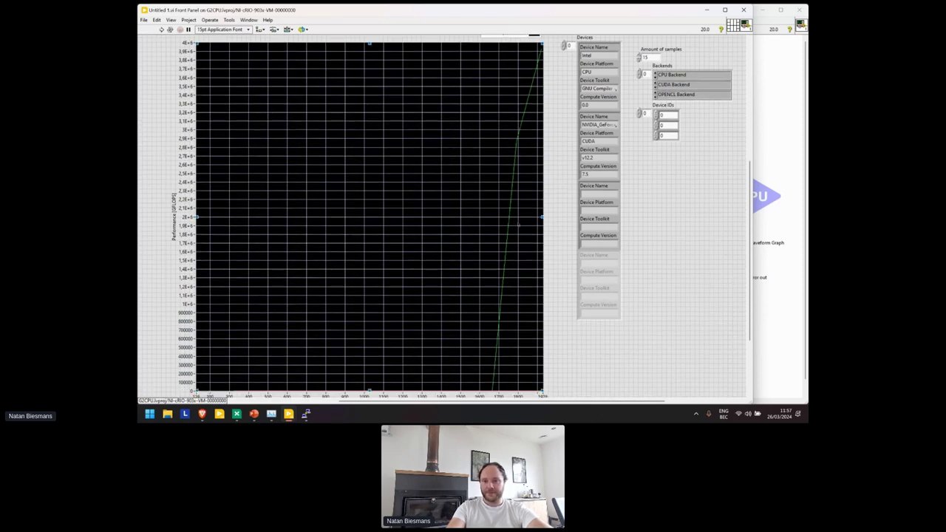
# Delete the OPENCL Backend element and the third Device IDs element from their arrays
pyautogui.click(690, 94)
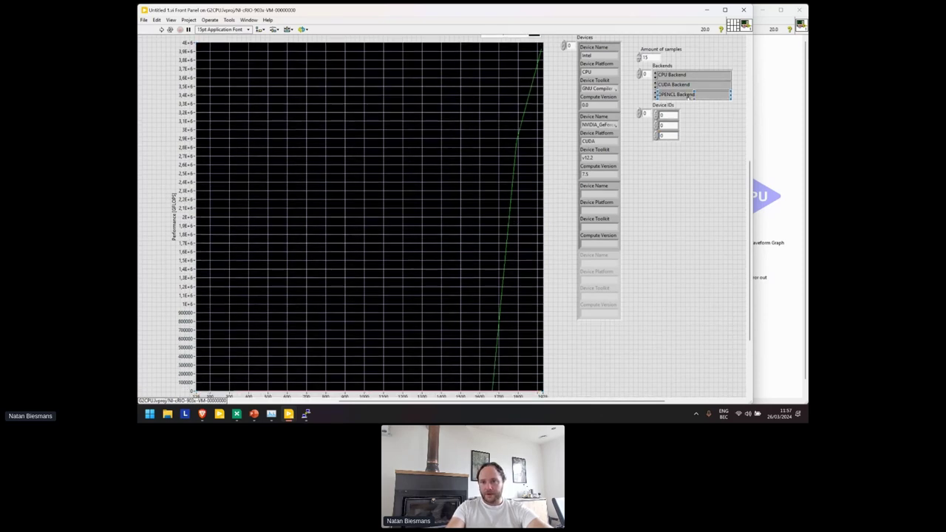
pyautogui.rightClick(690, 95)
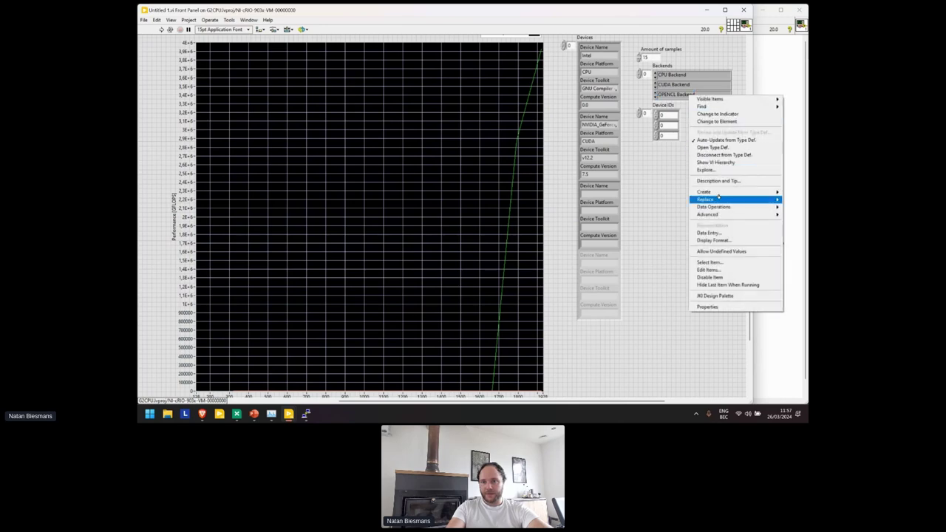
pyautogui.moveTo(720, 207)
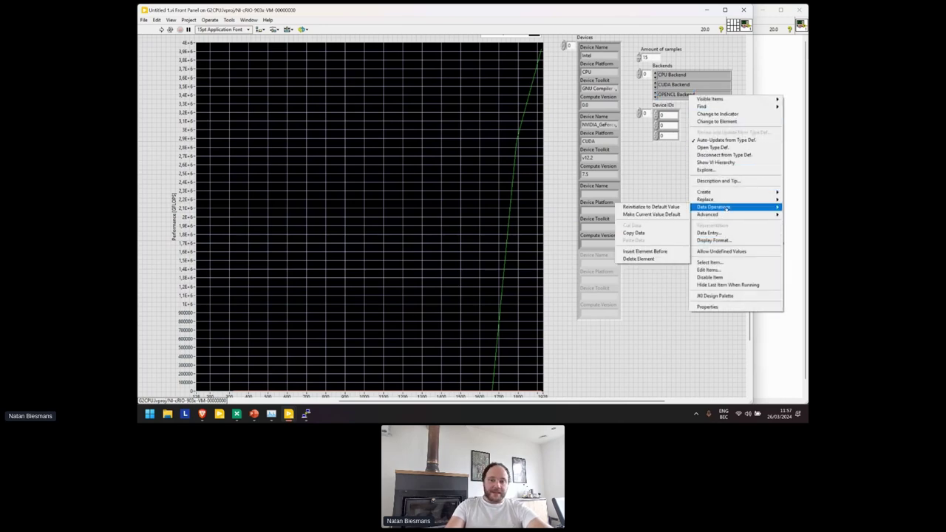
pyautogui.click(638, 259)
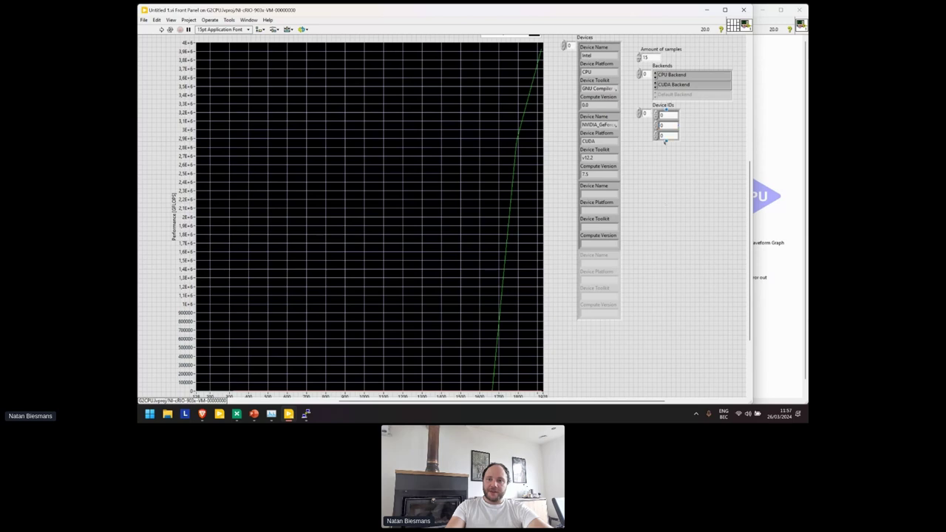
pyautogui.rightClick(665, 136)
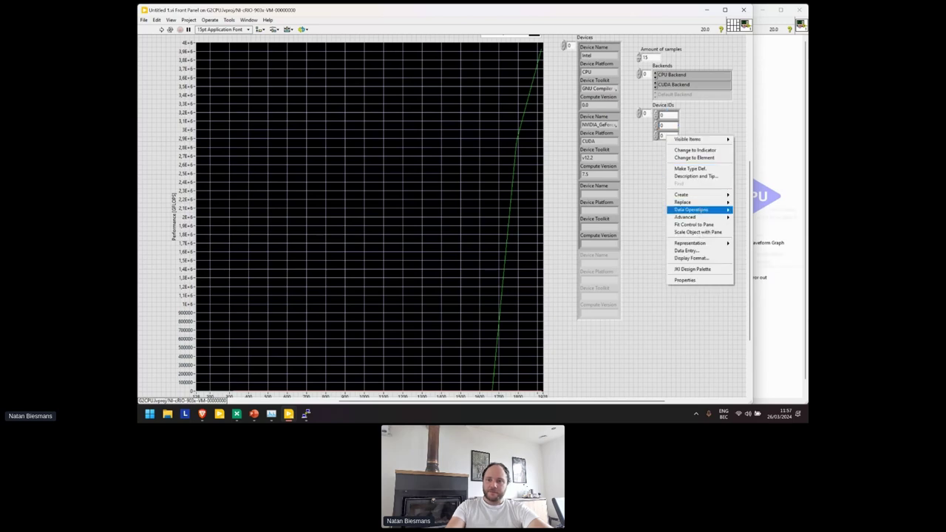
pyautogui.moveTo(709, 210)
pyautogui.click(761, 262)
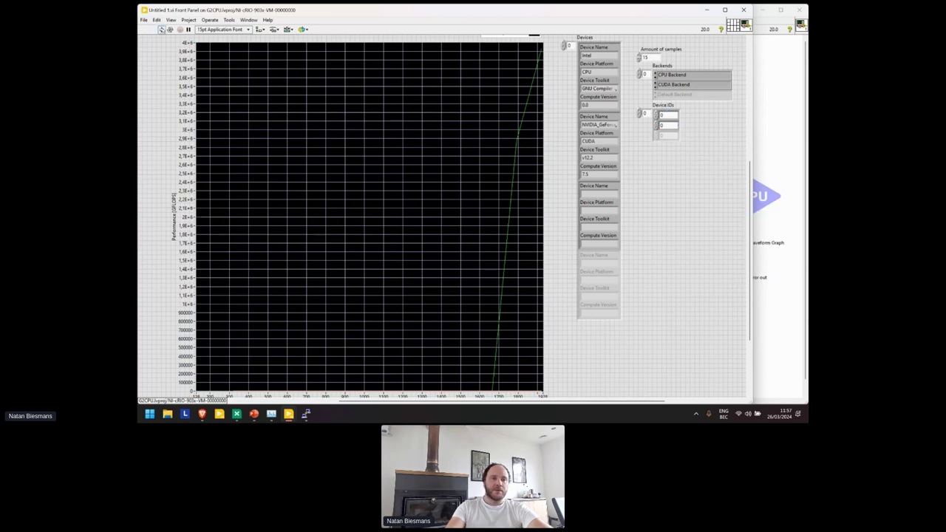
# Rerun the benchmark VI on the cRIO with Ctrl+R and watch htop
pyautogui.hotkey('ctrl', 'r')
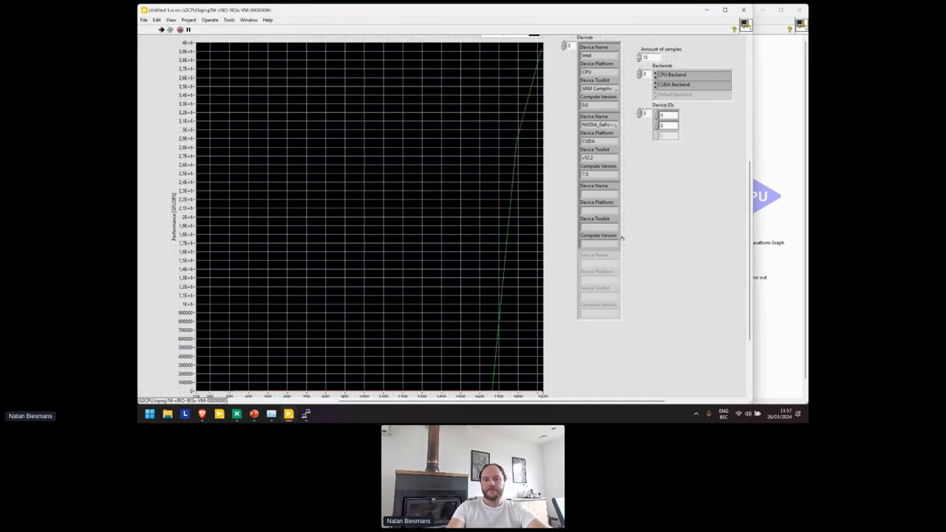
pyautogui.moveTo(306, 414)
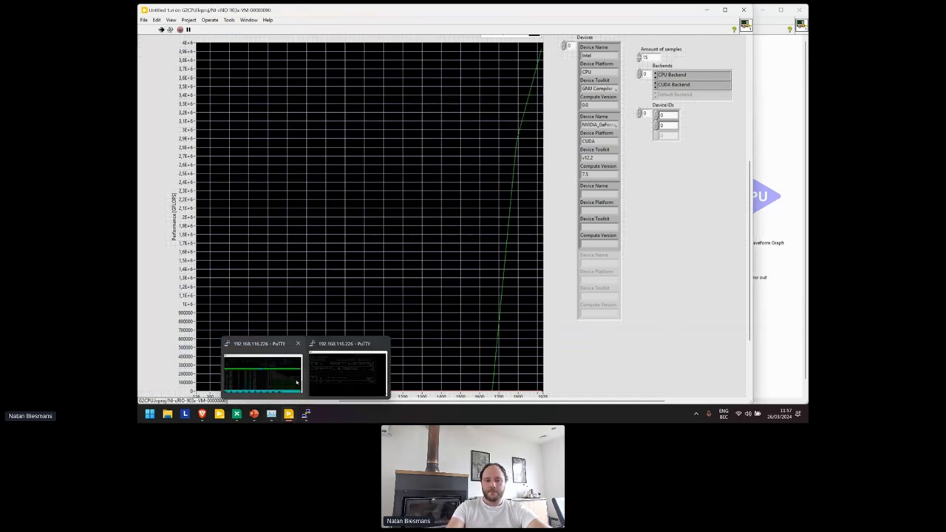
pyautogui.click(297, 381)
# Watch GPU utilisation in nvidia-smi during the rerun, then return to the LabVIEW results graph
pyautogui.click(336, 379)
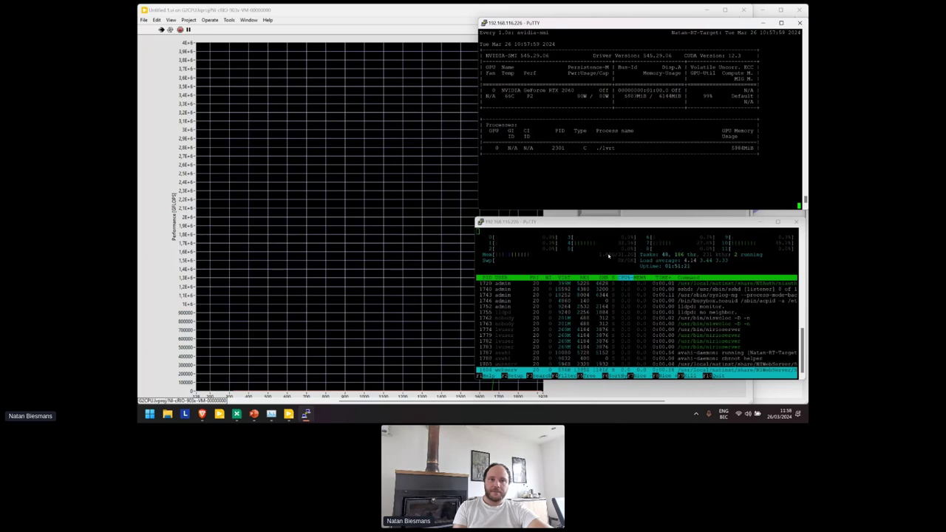
pyautogui.click(160, 57)
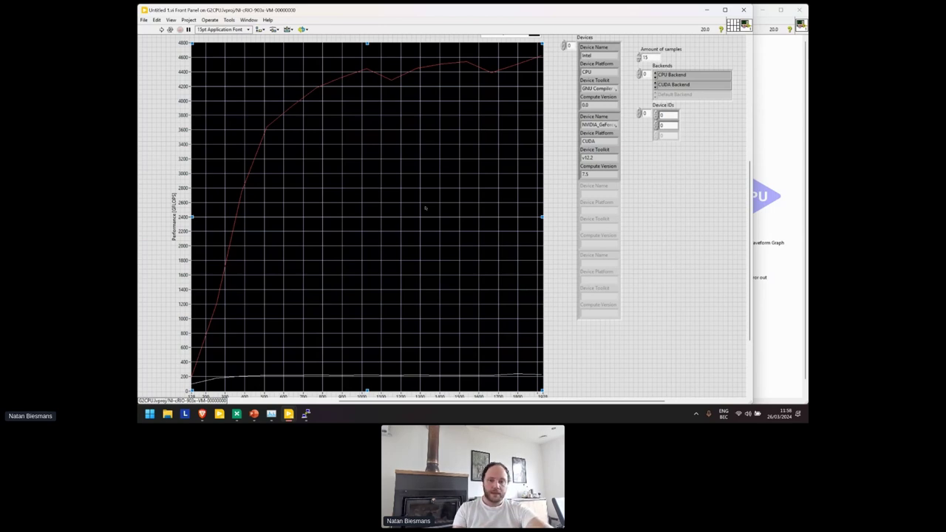
pyautogui.scroll(-1, 642, 288)
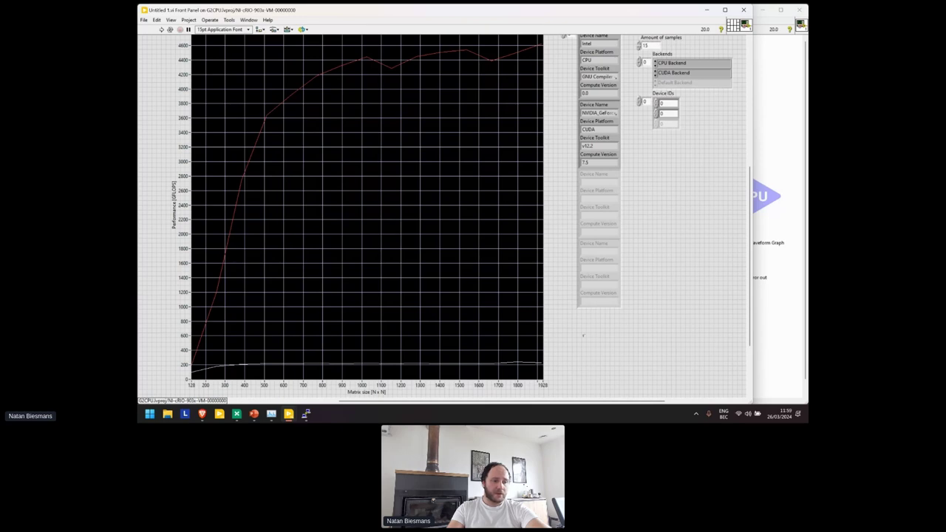
# Deselect the waveform graph and open the benchmark VI's block diagram with Ctrl+E
pyautogui.click(555, 283)
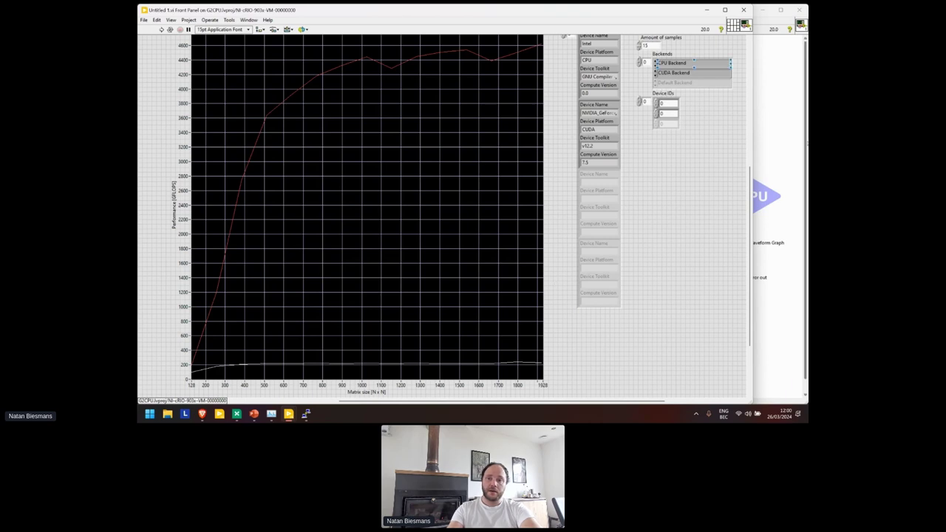
pyautogui.hotkey('ctrl', 'e')
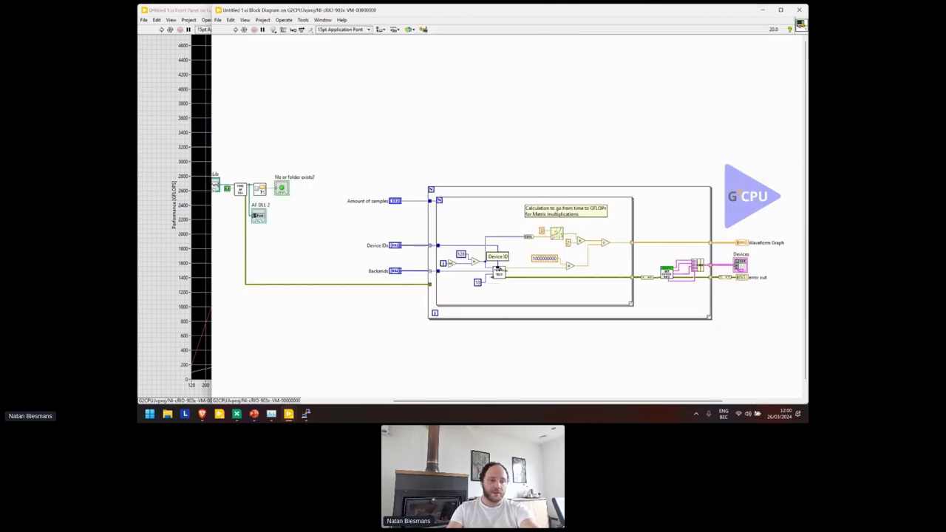
# Open the TimingTest subVI and its block diagram, then switch to the closing THANK YOU slide
pyautogui.doubleClick(499, 271)
pyautogui.hotkey('ctrl', 'e')
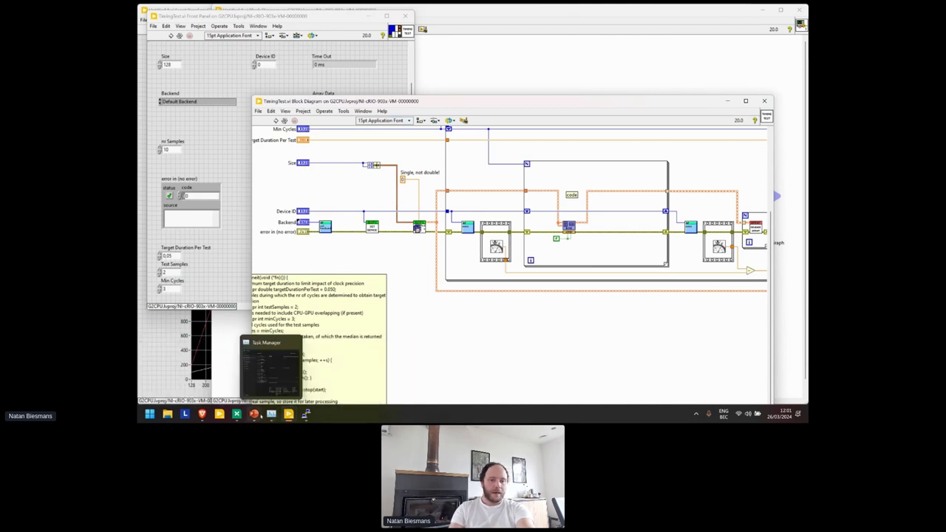
pyautogui.moveTo(259, 414)
pyautogui.click(211, 369)
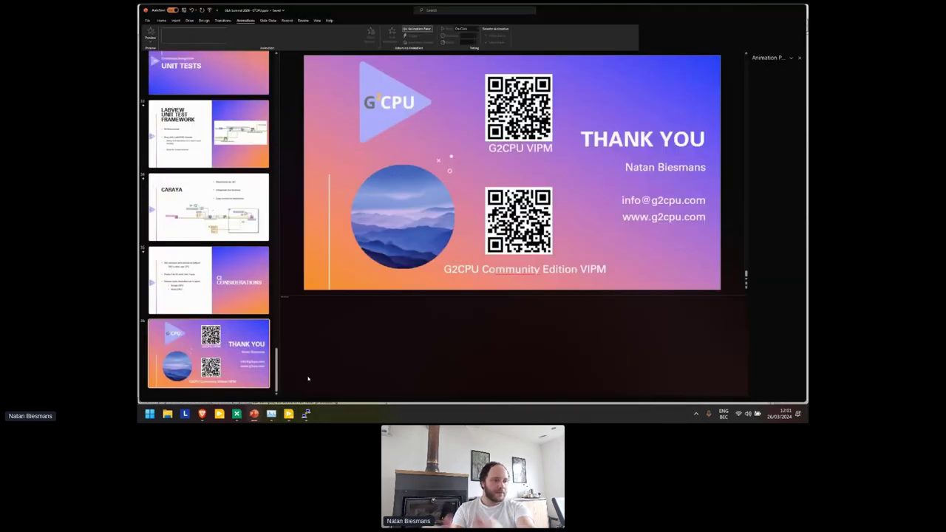